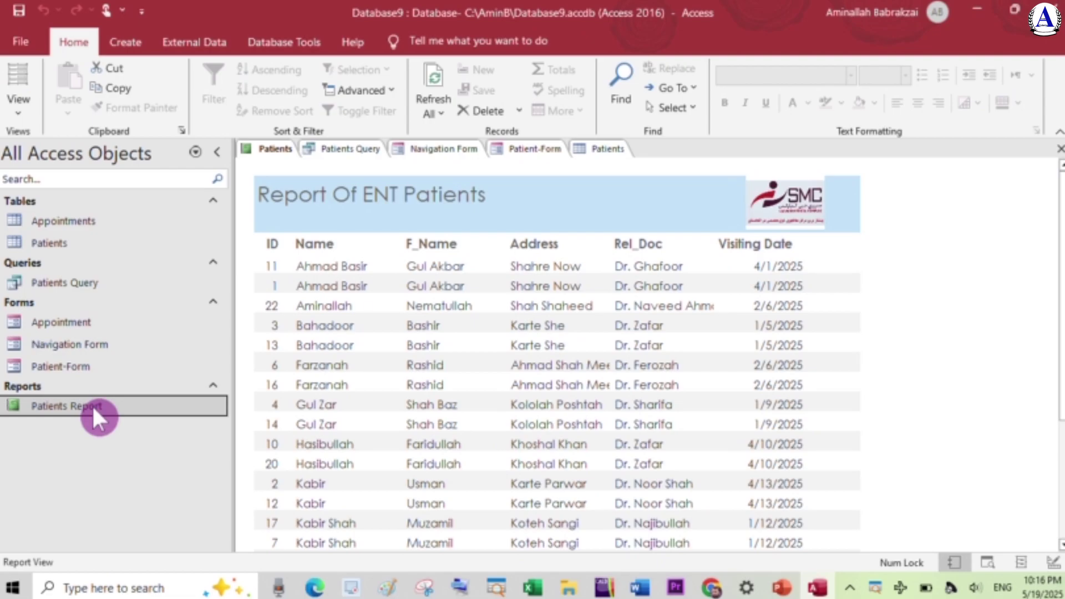
Open the Appointments and Patients tables, and highlight the Patients table's second record and its Name, F_Name and Address fields
{"action": "double_click", "coordinate": [88, 220]}
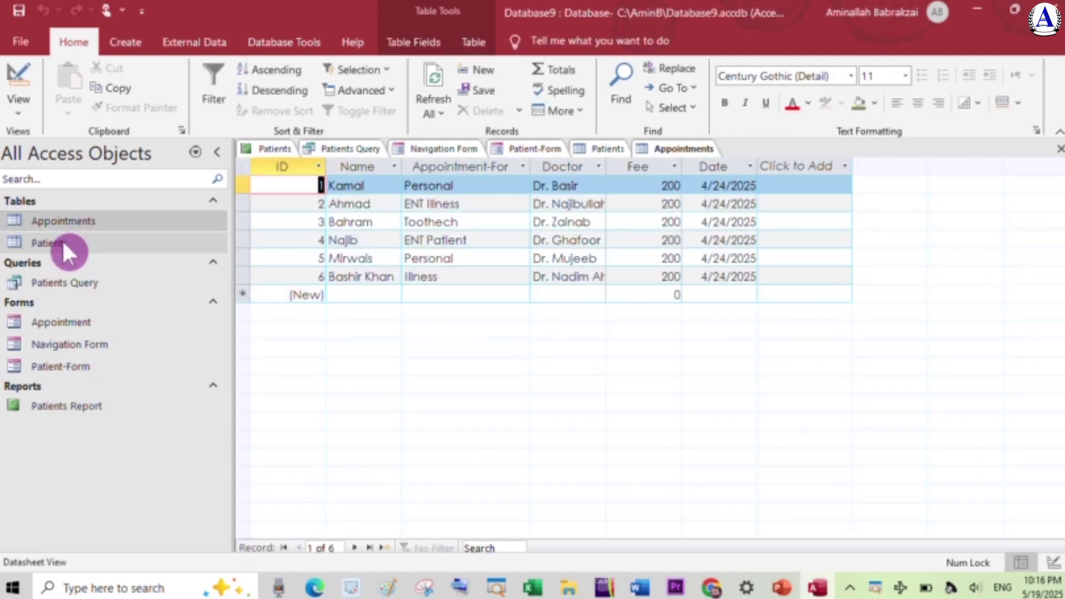
{"action": "double_click", "coordinate": [61, 240]}
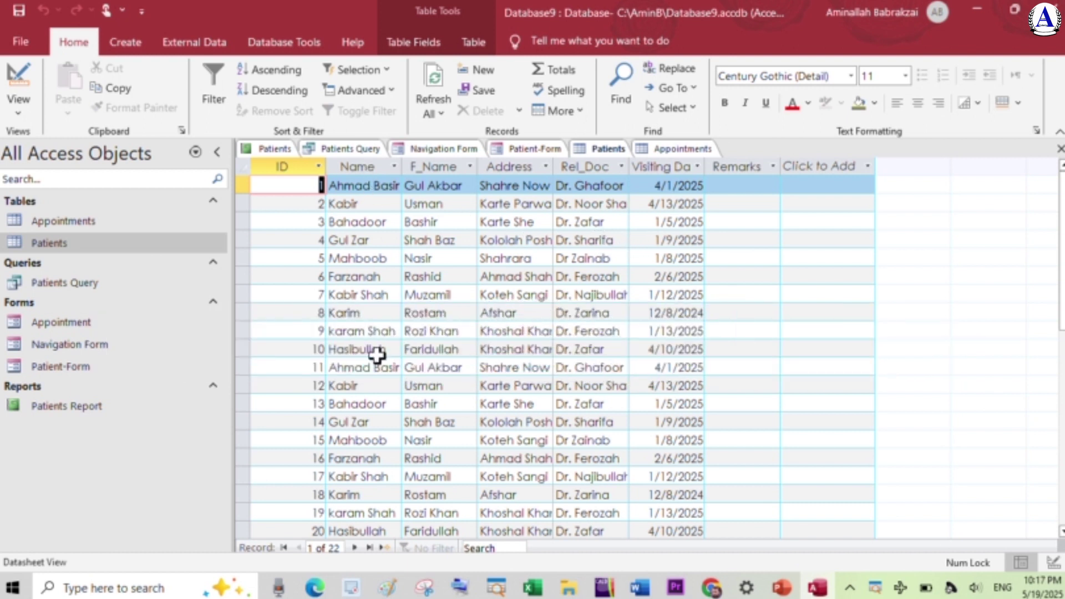
{"action": "left_click", "coordinate": [370, 166]}
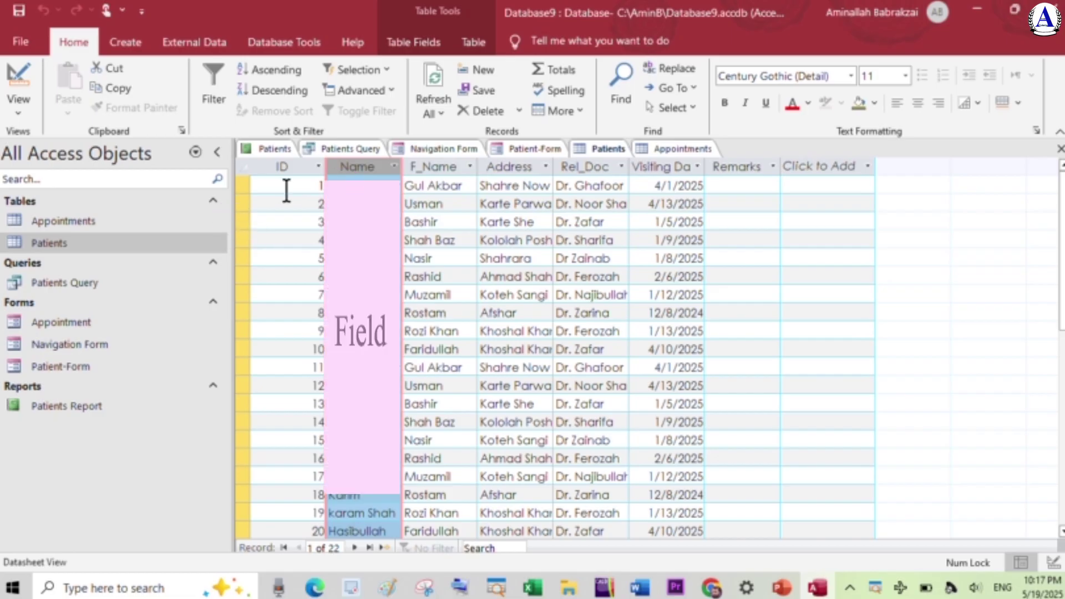
{"action": "left_click", "coordinate": [245, 199]}
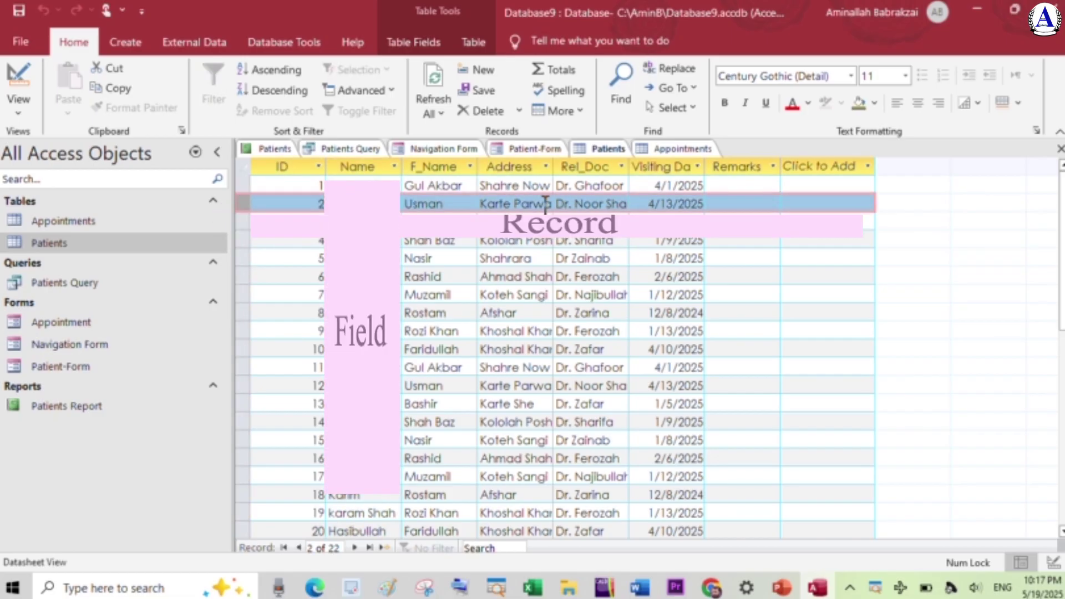
{"action": "left_click", "coordinate": [383, 168]}
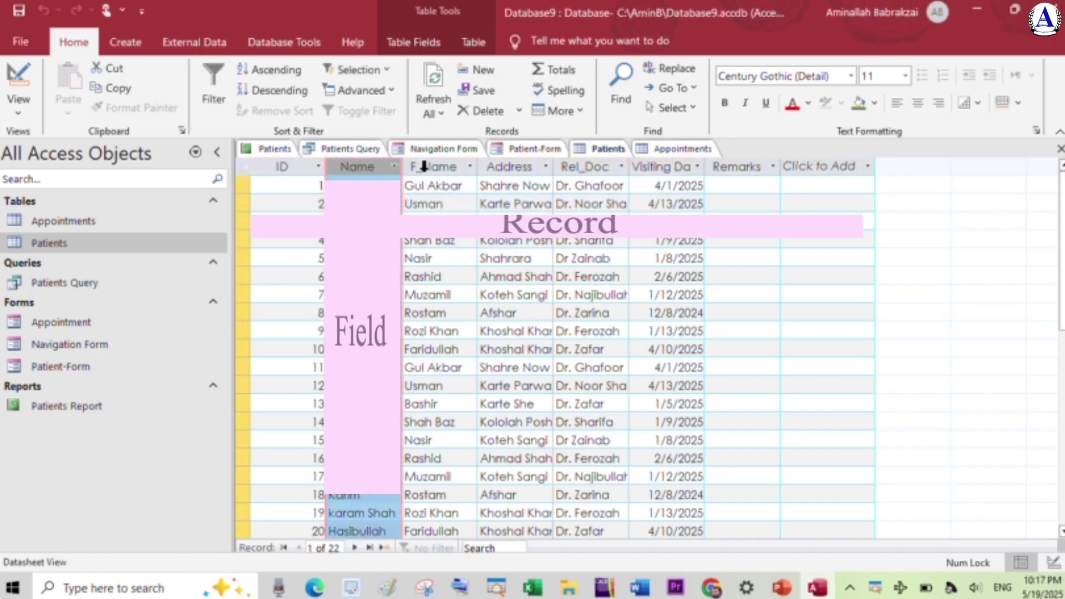
{"action": "left_click", "coordinate": [424, 167]}
{"action": "left_click", "coordinate": [524, 168]}
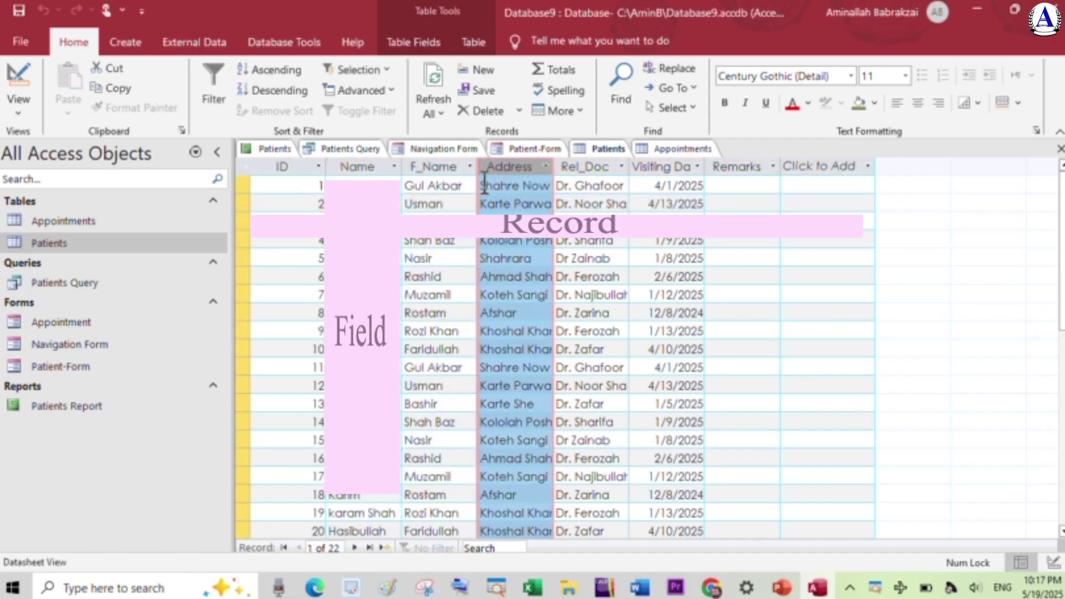
Examine the F_Name, ID and Remarks cells of the second patient record and the Name cells of the first two records
{"action": "left_click", "coordinate": [432, 203]}
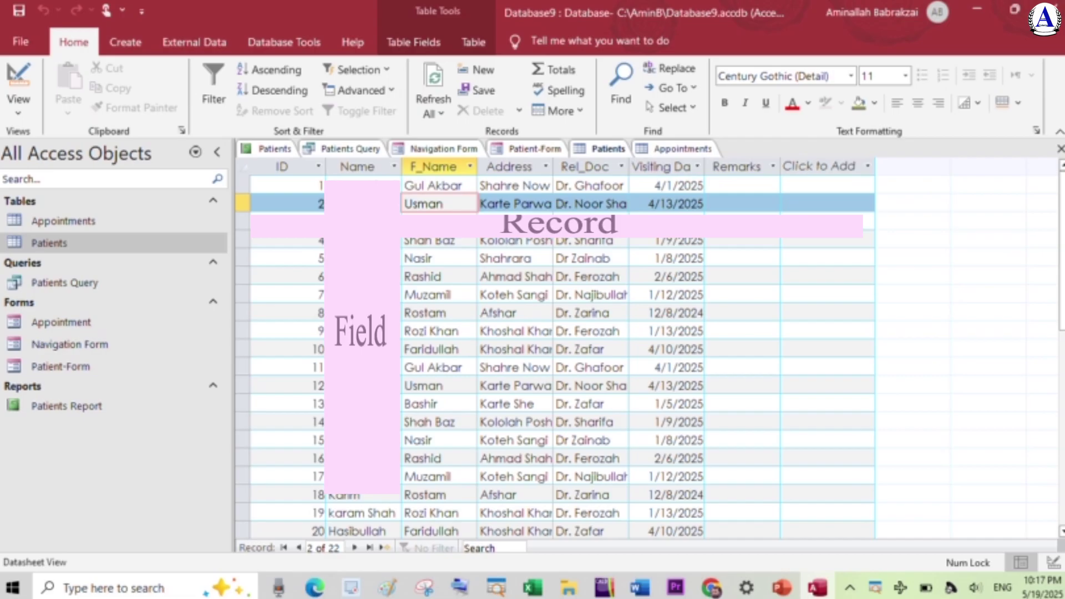
{"action": "left_click", "coordinate": [319, 203]}
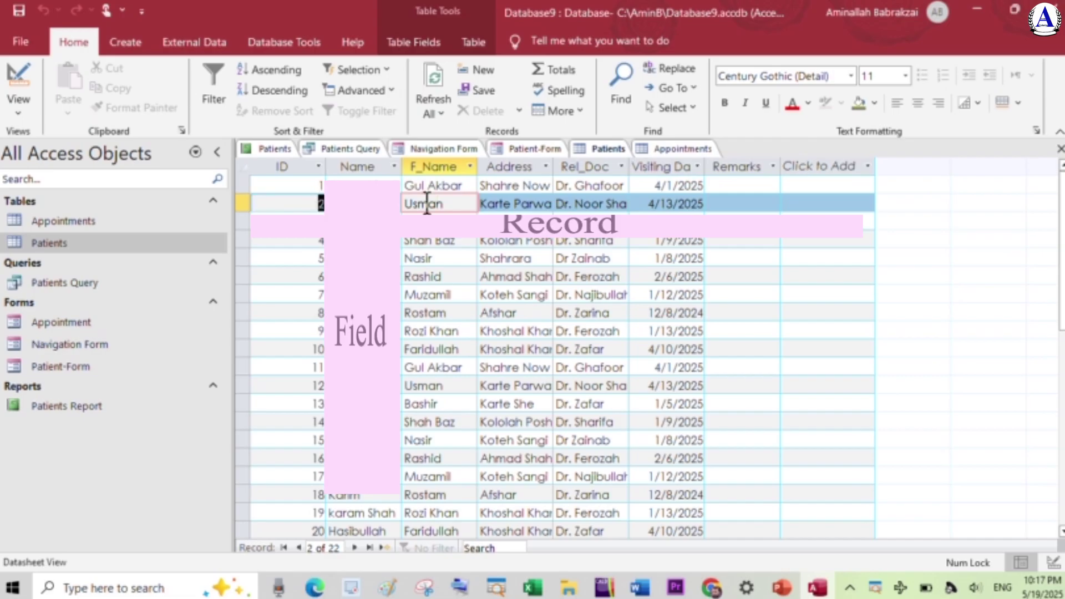
{"action": "left_click", "coordinate": [715, 204]}
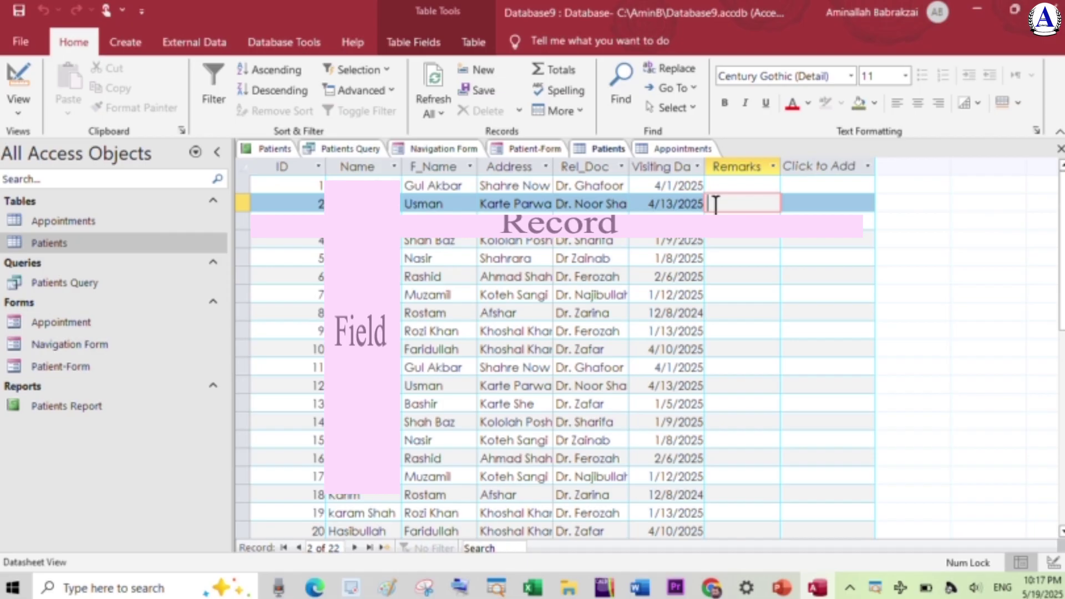
{"action": "left_click", "coordinate": [344, 186]}
{"action": "left_click", "coordinate": [341, 205]}
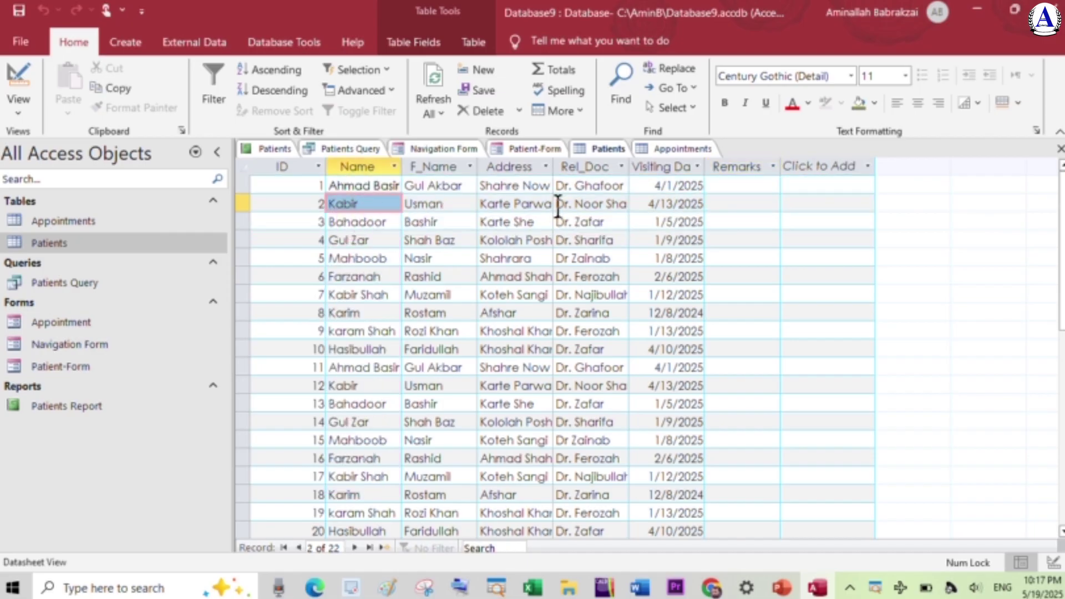
Compare the ID cells of the first three patient records, and go through the second record field by field up to its visiting date
{"action": "left_click", "coordinate": [321, 183]}
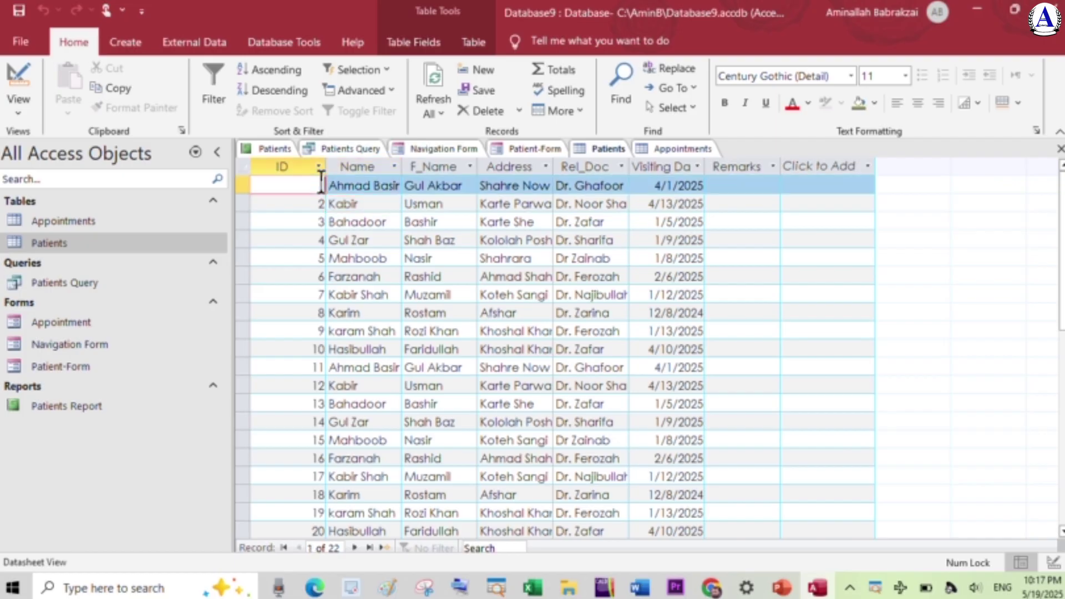
{"action": "left_click", "coordinate": [316, 206]}
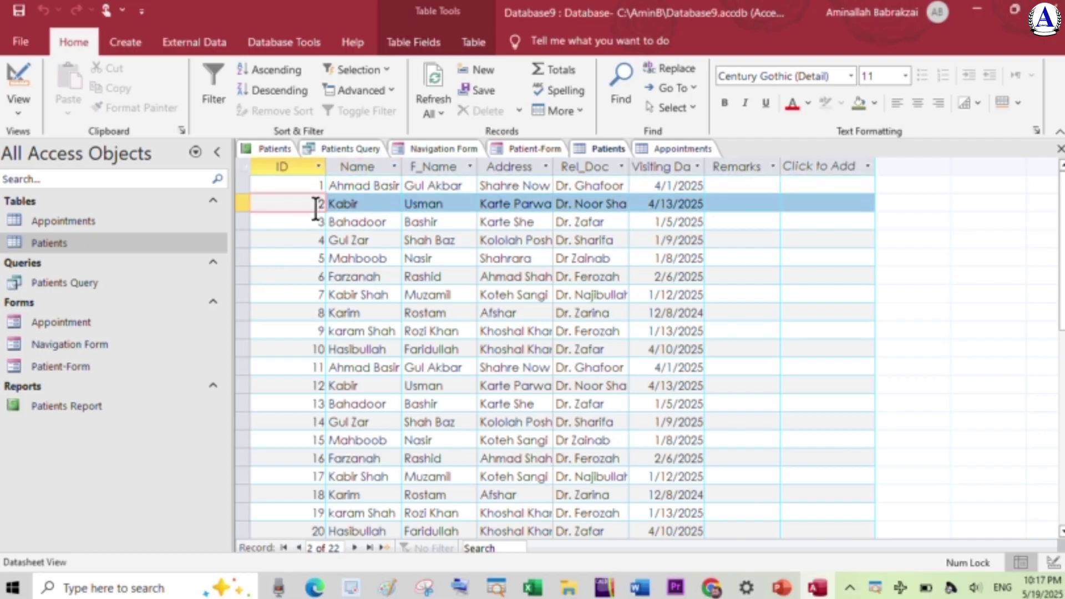
{"action": "left_click", "coordinate": [363, 206]}
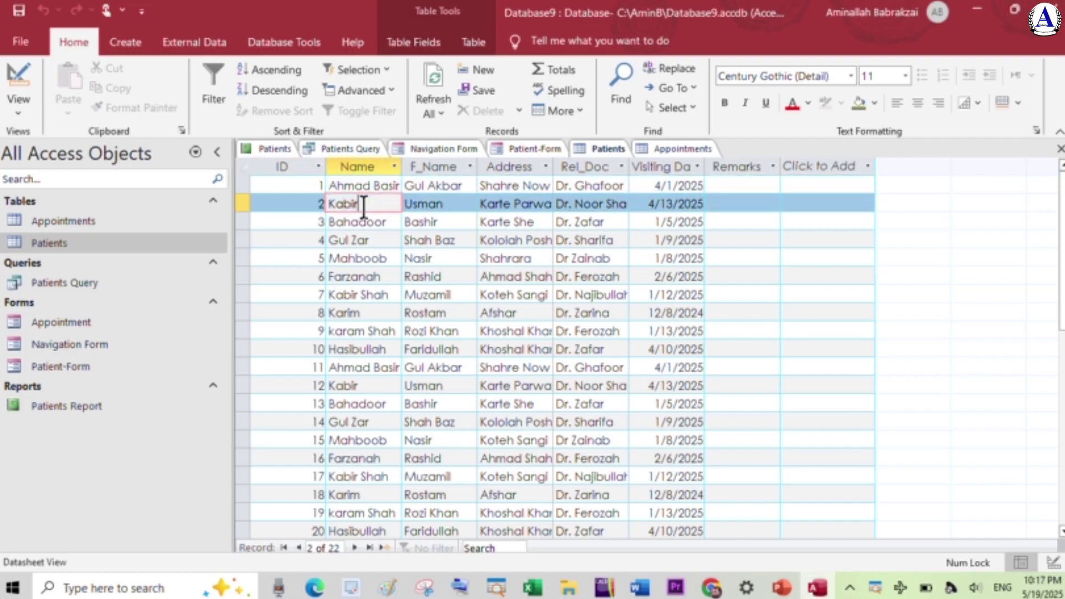
{"action": "left_click", "coordinate": [435, 205]}
{"action": "left_click", "coordinate": [515, 205]}
{"action": "left_click", "coordinate": [585, 206]}
{"action": "left_click", "coordinate": [654, 205]}
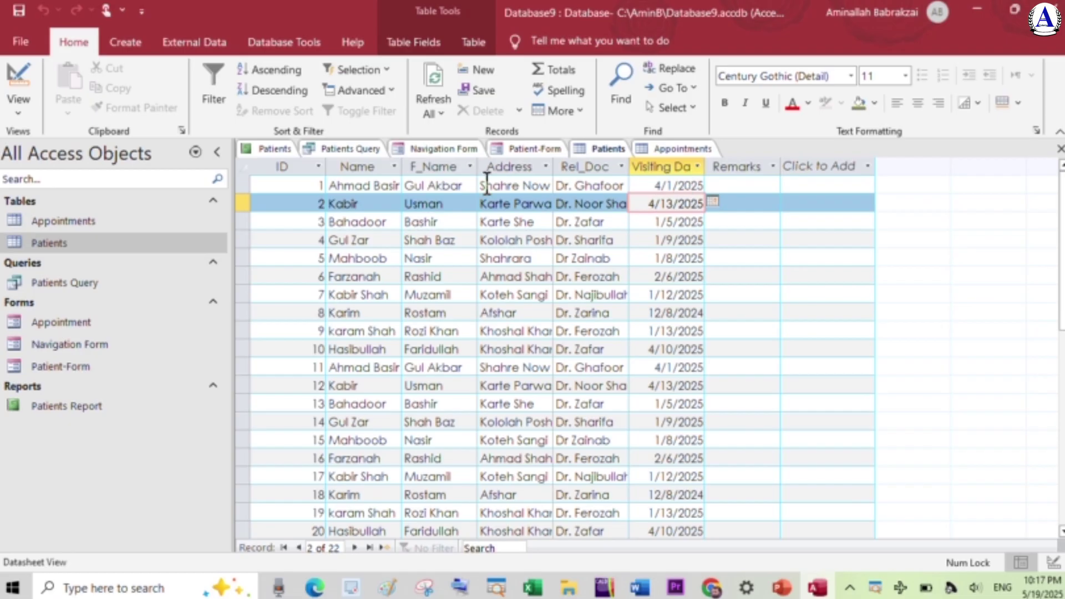
{"action": "left_click", "coordinate": [288, 219]}
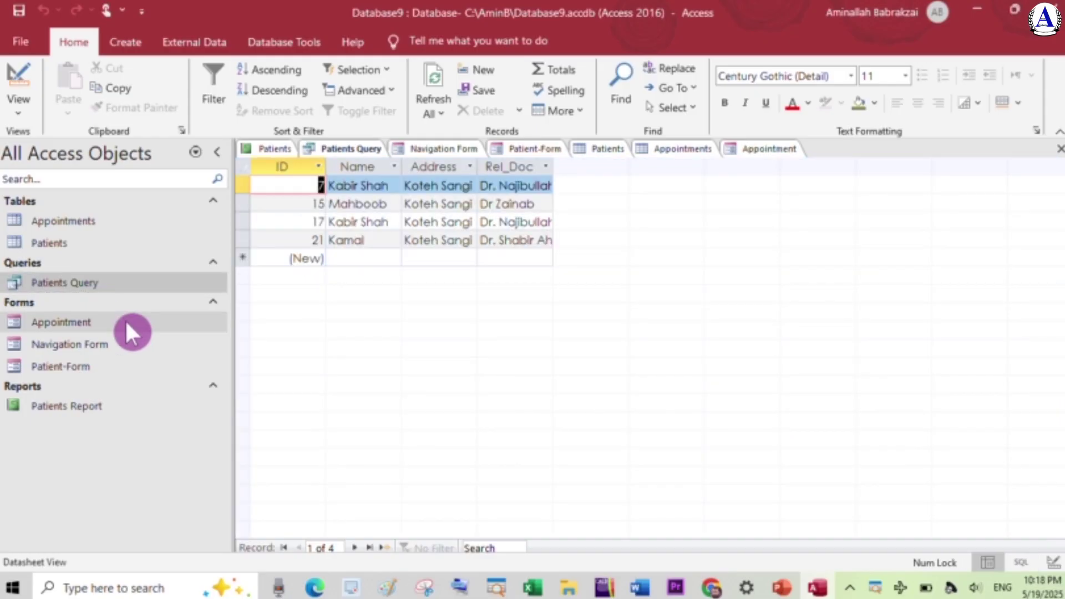
View the Appointment form, the Navigation Form and the Patient-Form, and return to the Navigation Form
{"action": "double_click", "coordinate": [83, 322]}
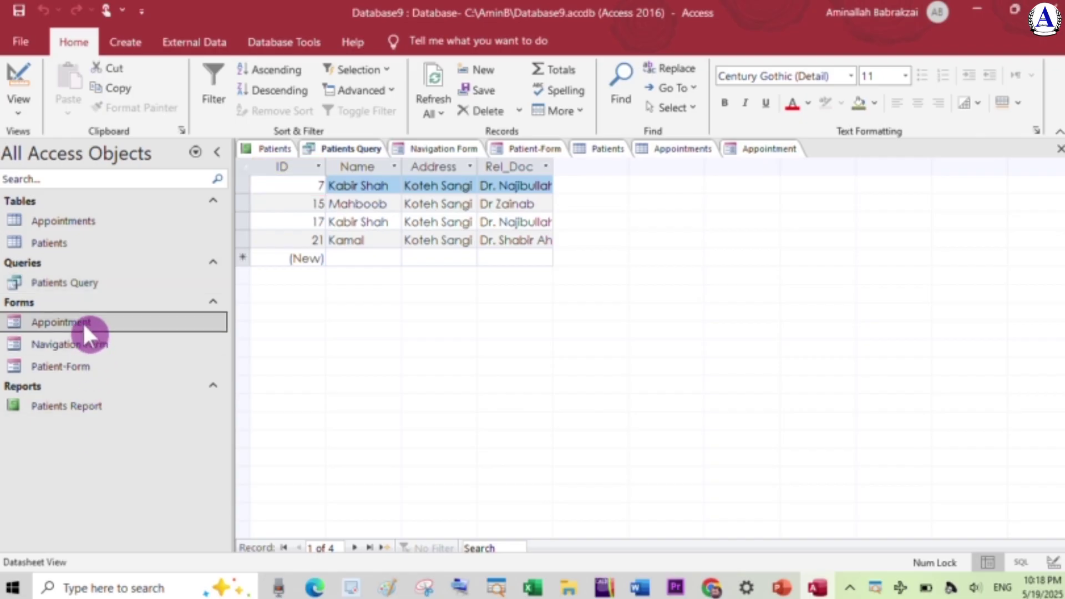
{"action": "left_click", "coordinate": [82, 345]}
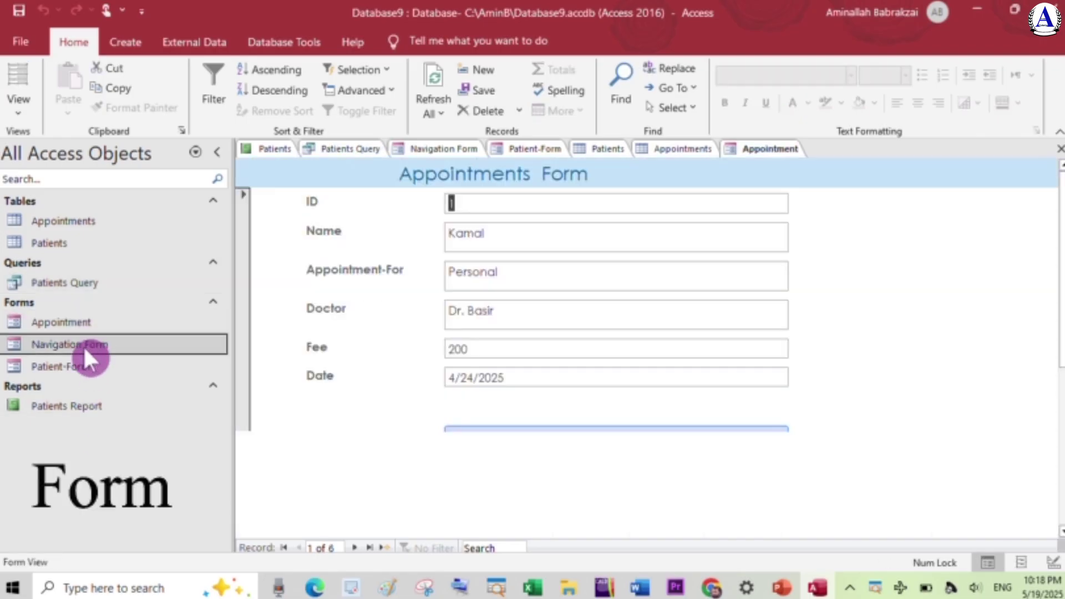
{"action": "double_click", "coordinate": [82, 344]}
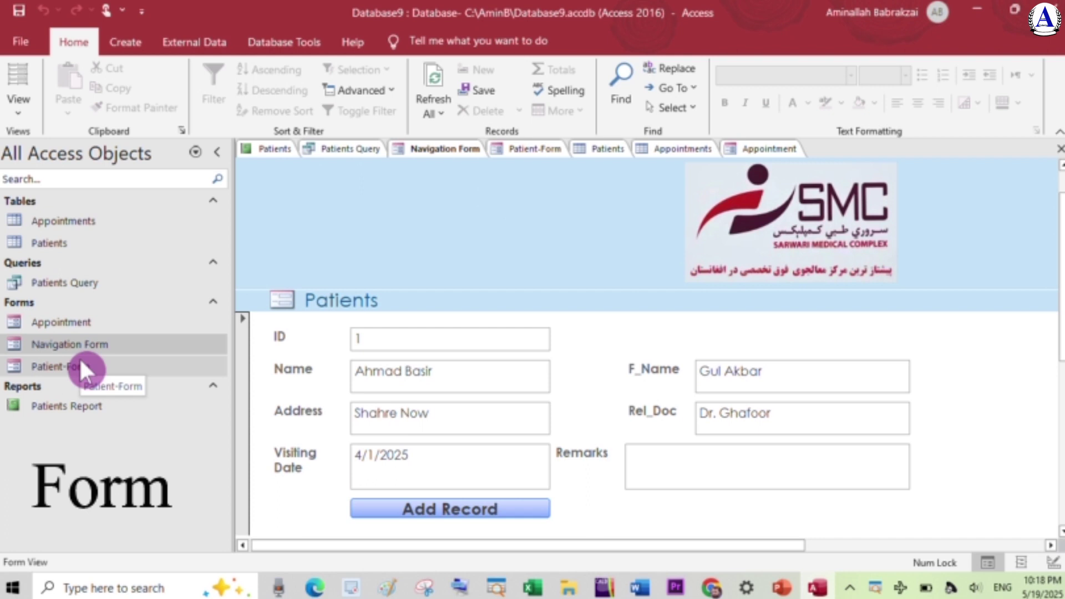
{"action": "double_click", "coordinate": [80, 364]}
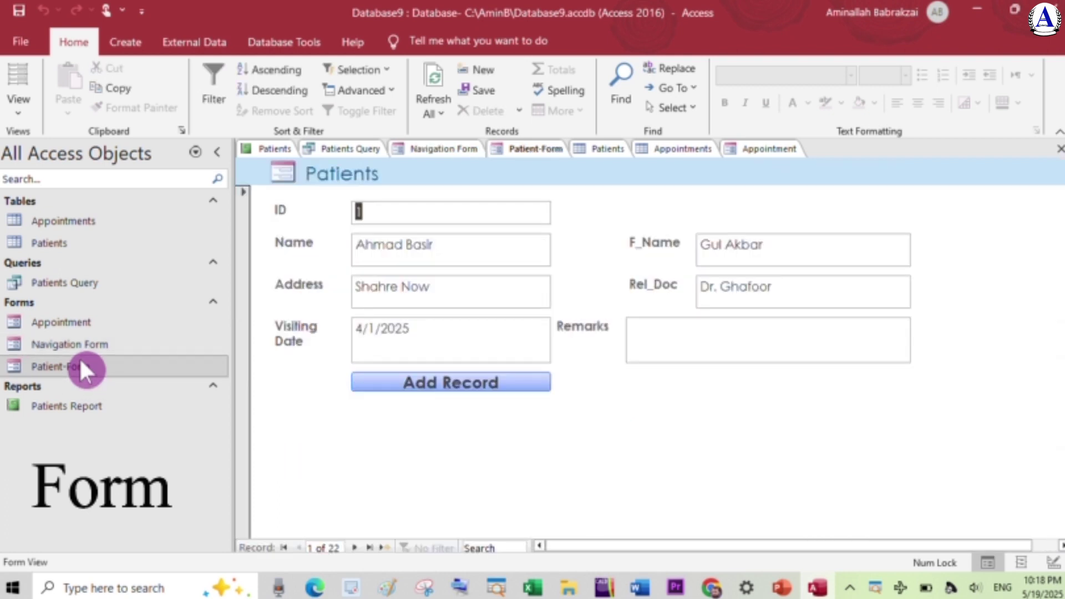
{"action": "double_click", "coordinate": [79, 344]}
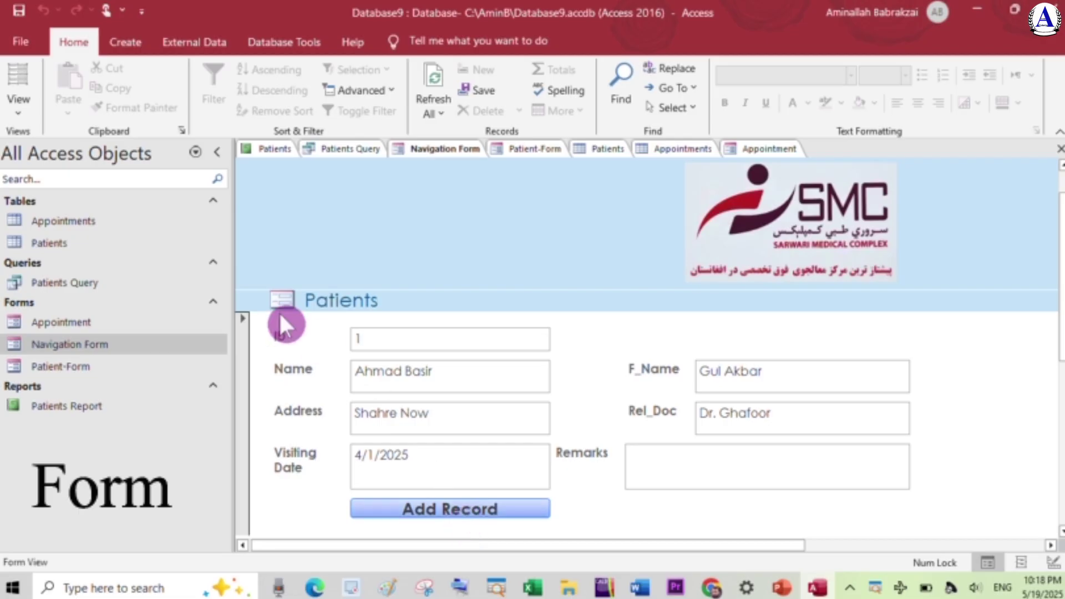
Open the Patients Query, and look at the already open Patients report and Appointment form
{"action": "double_click", "coordinate": [92, 284]}
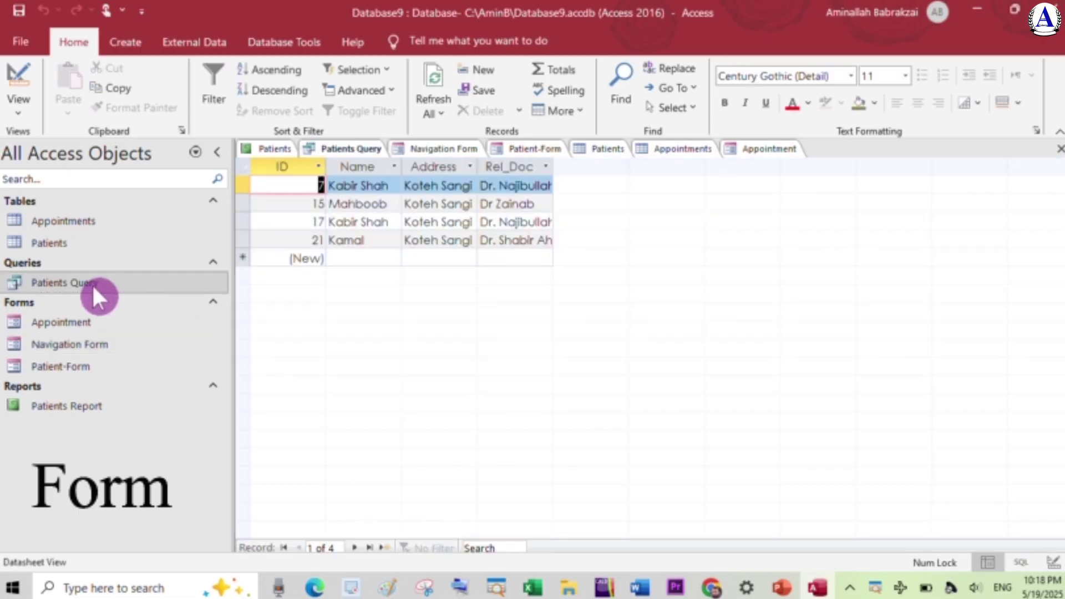
{"action": "right_click", "coordinate": [274, 146]}
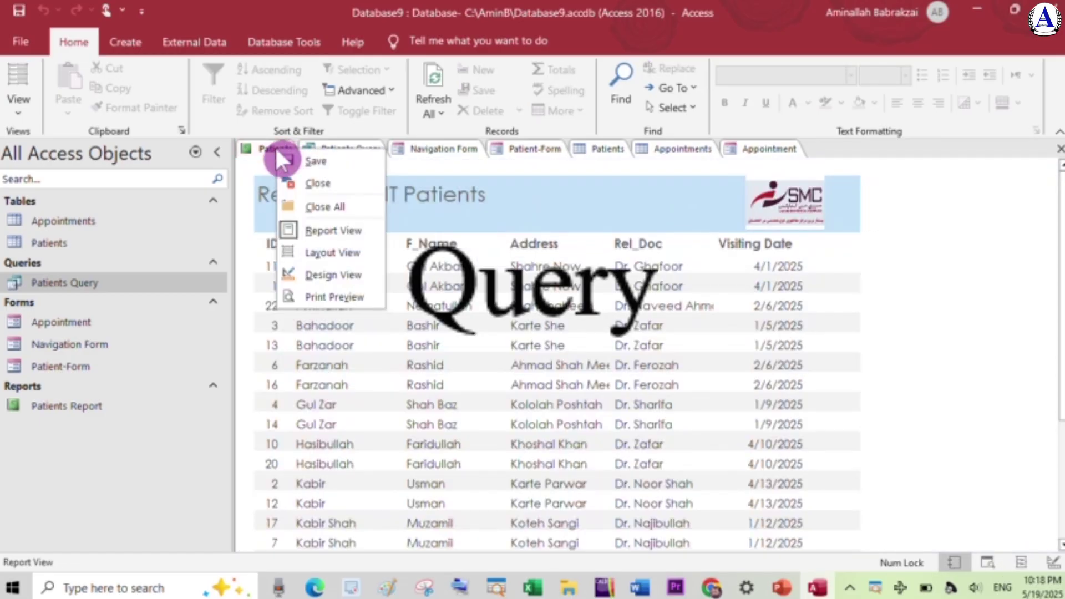
{"action": "left_click", "coordinate": [803, 150]}
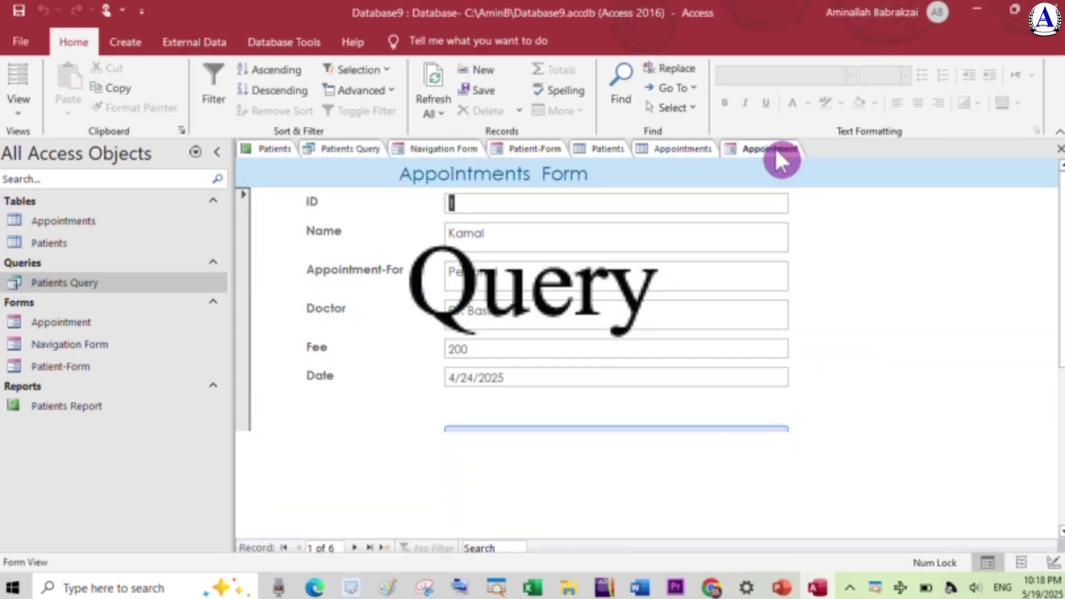
Return to the Patients Query and switch it to Design View
{"action": "left_click", "coordinate": [342, 151]}
{"action": "right_click", "coordinate": [342, 152]}
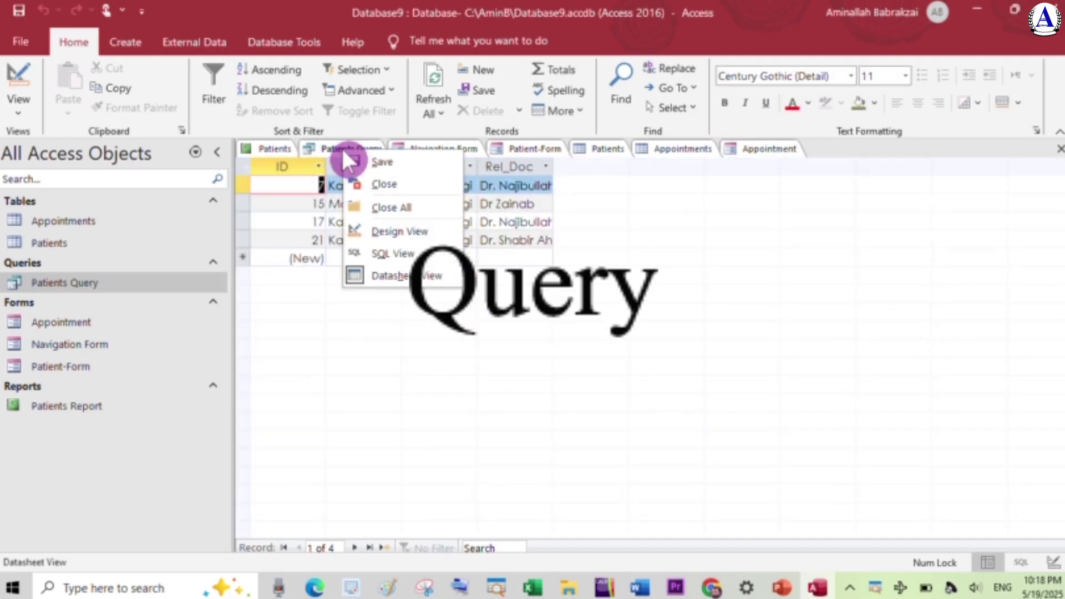
{"action": "left_click", "coordinate": [391, 232]}
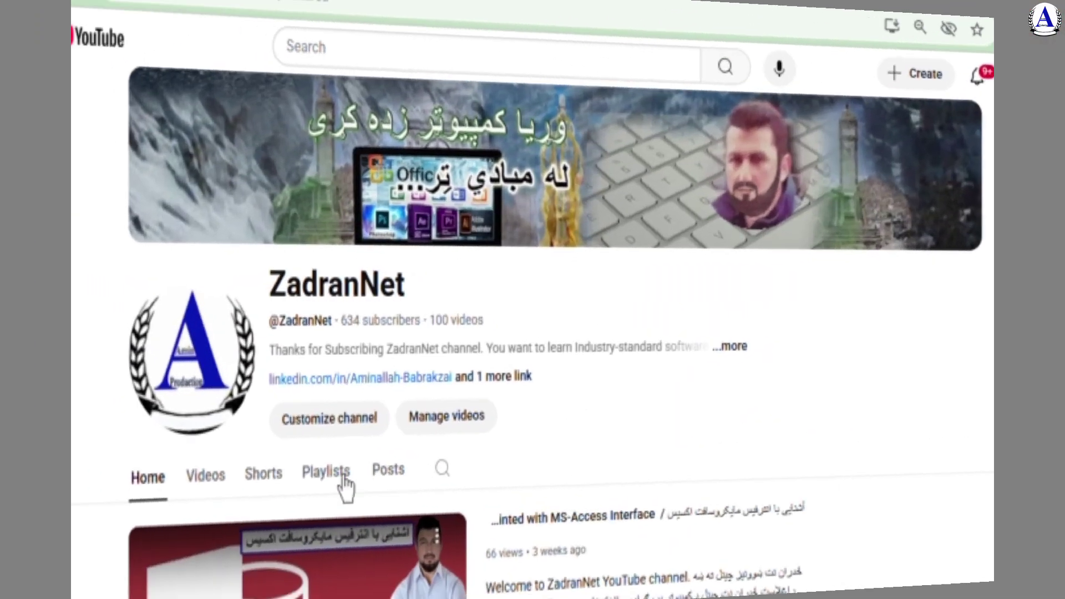
Switch to the ZadranNet channel page on YouTube and browse its created playlists
{"action": "left_click", "coordinate": [288, 467]}
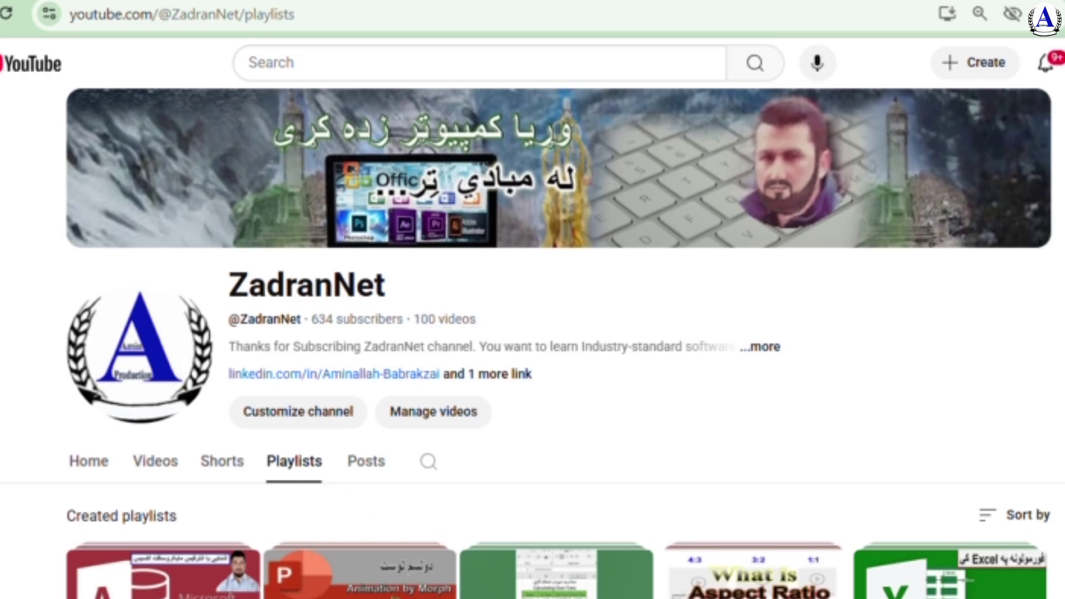
{"action": "scroll", "coordinate": [294, 460], "scroll_direction": "down", "scroll_amount": 2}
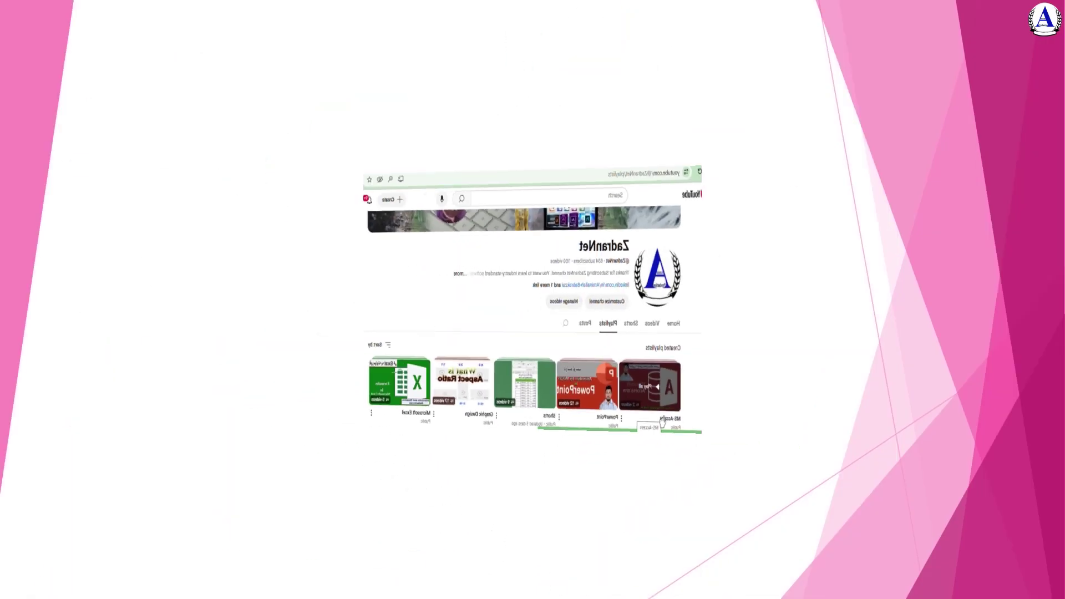